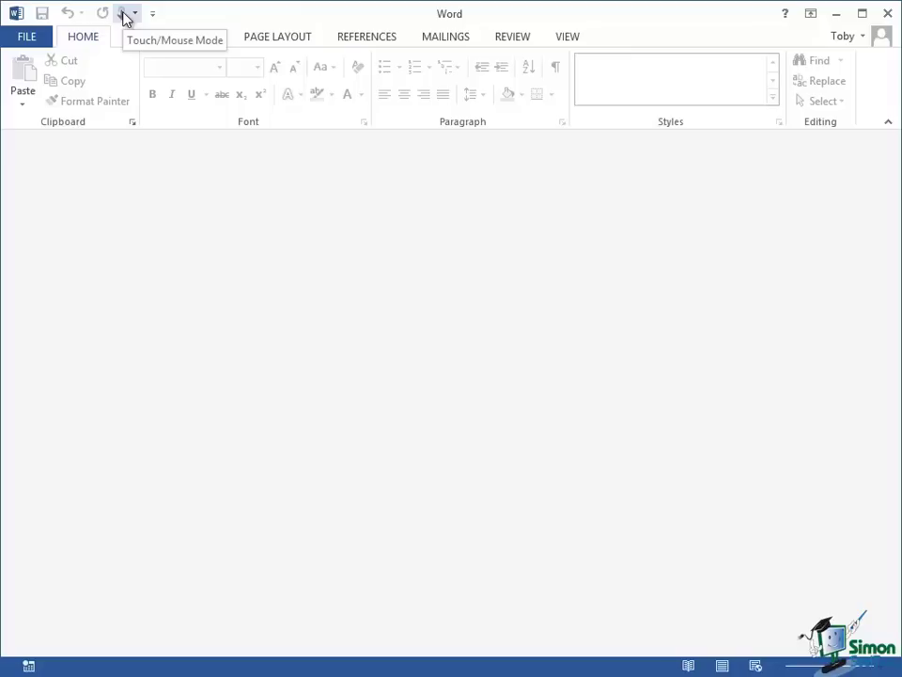
# Switch the ribbon's Touch/Mouse Mode to Touch, then back to Mouse spacing.
pyautogui.click(126, 16)
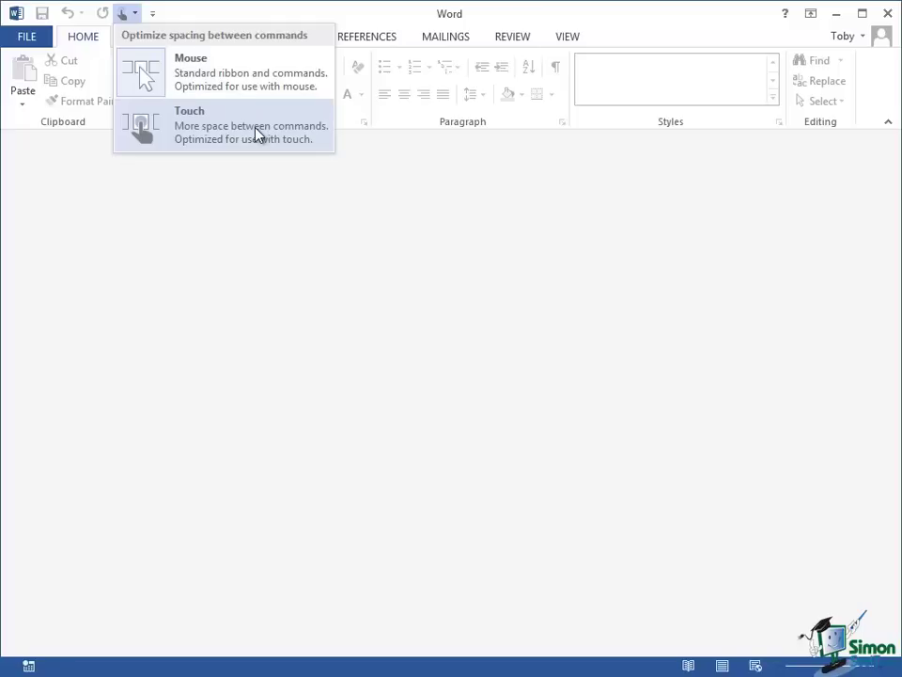
pyautogui.click(178, 139)
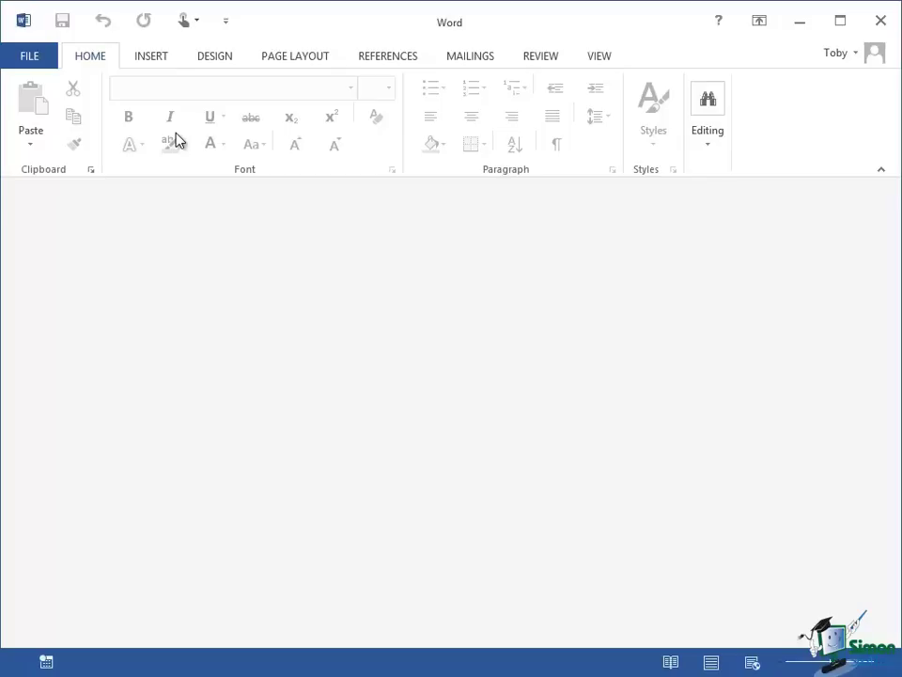
pyautogui.click(201, 24)
pyautogui.click(197, 82)
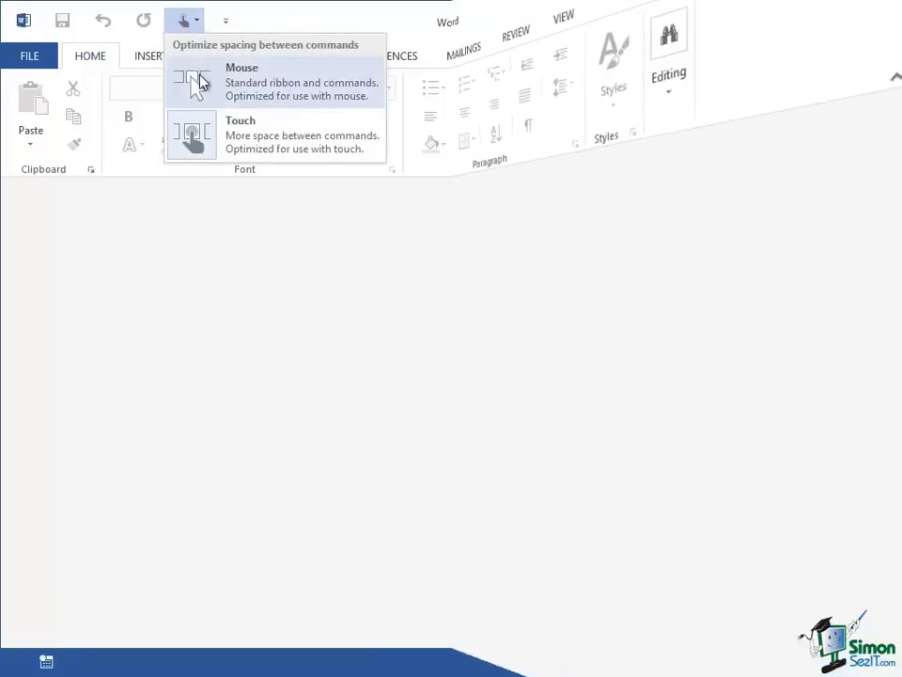
# Open Hello World.docx from the FILE menu's Recent Documents list.
pyautogui.click(30, 37)
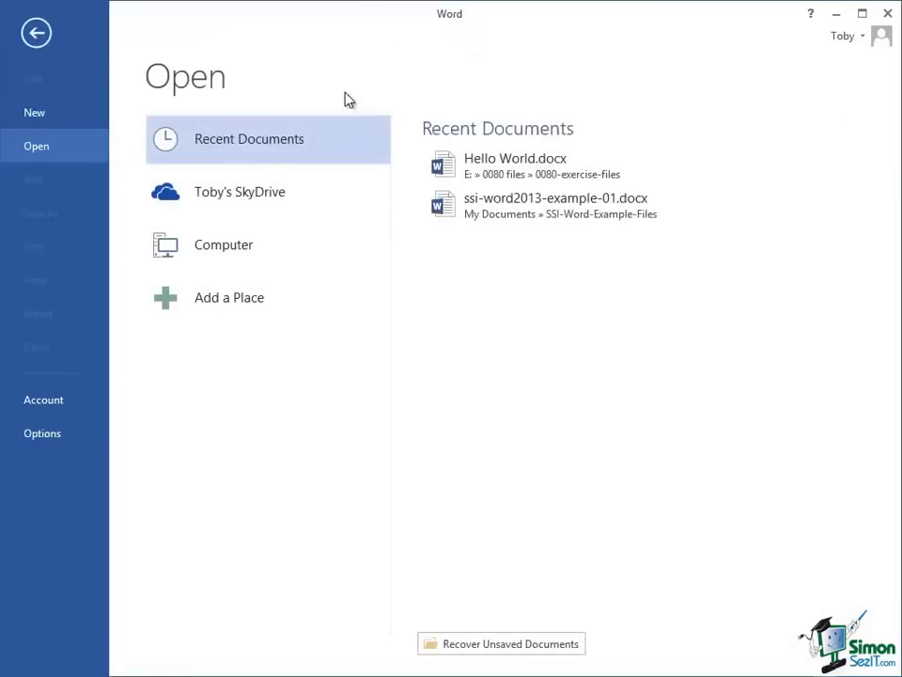
pyautogui.click(555, 173)
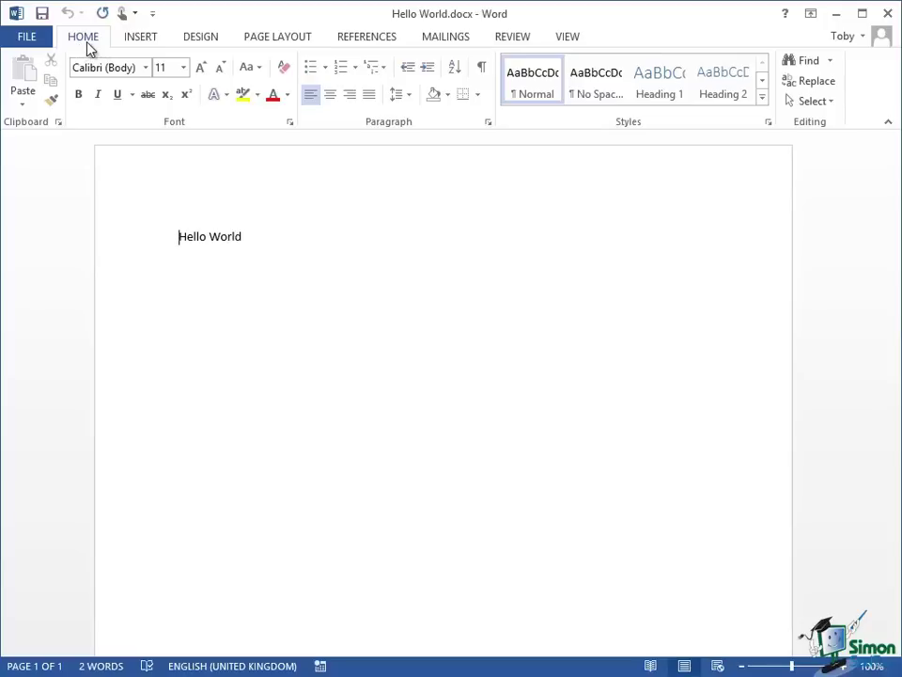
# Browse the INSERT, DESIGN, PAGE LAYOUT and REFERENCES ribbon tabs, ending on REFERENCES.
pyautogui.click(142, 40)
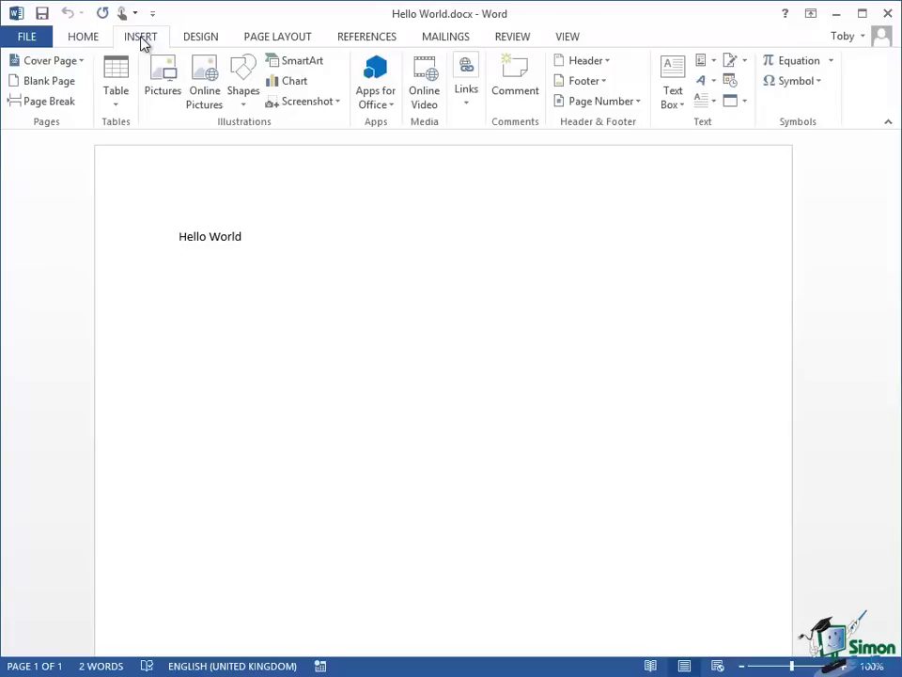
pyautogui.click(201, 40)
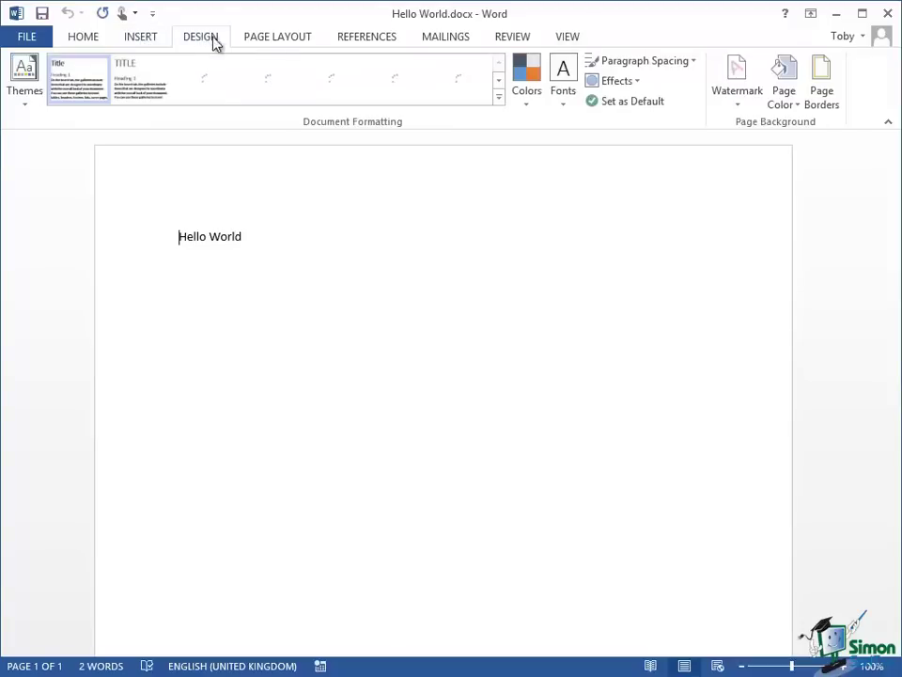
pyautogui.click(275, 40)
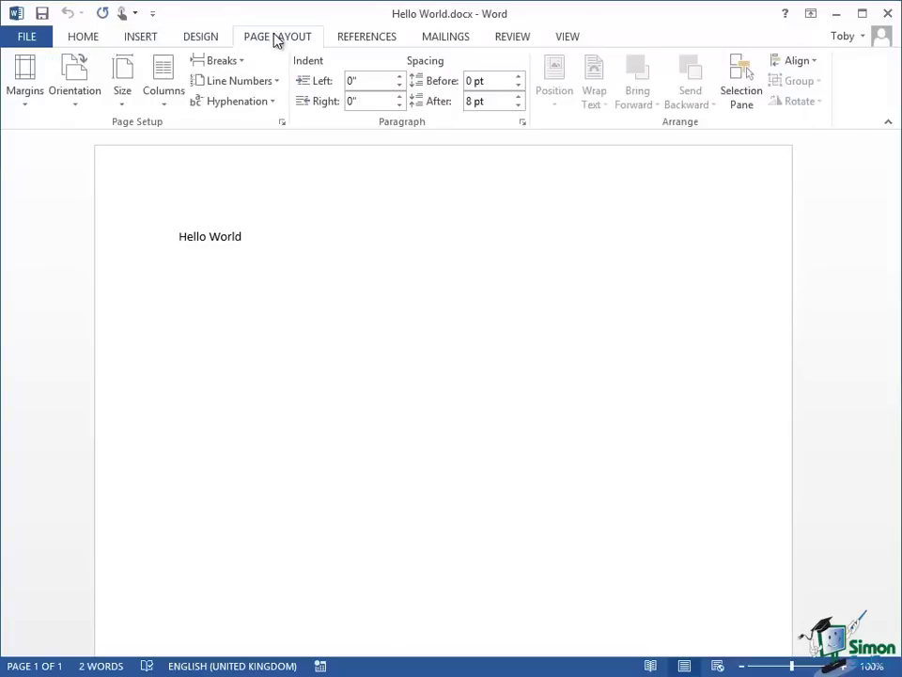
pyautogui.click(374, 43)
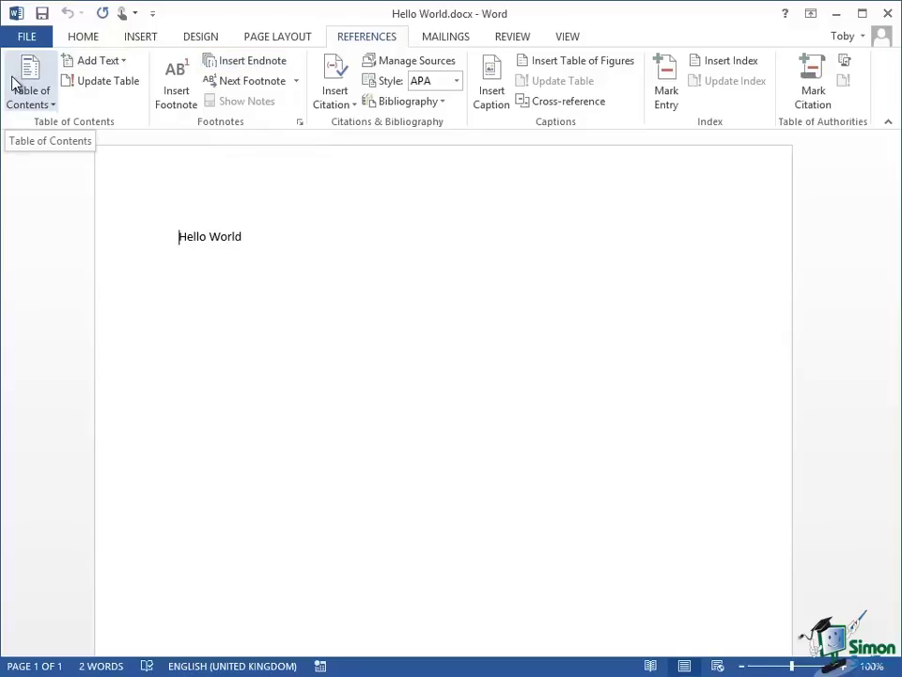
pyautogui.click(54, 103)
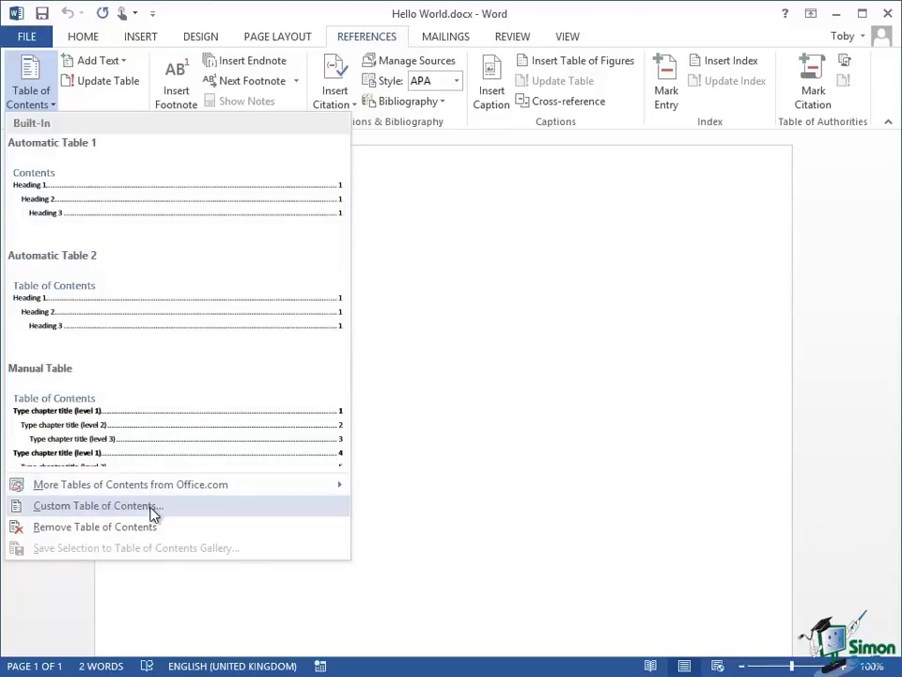
pyautogui.click(94, 505)
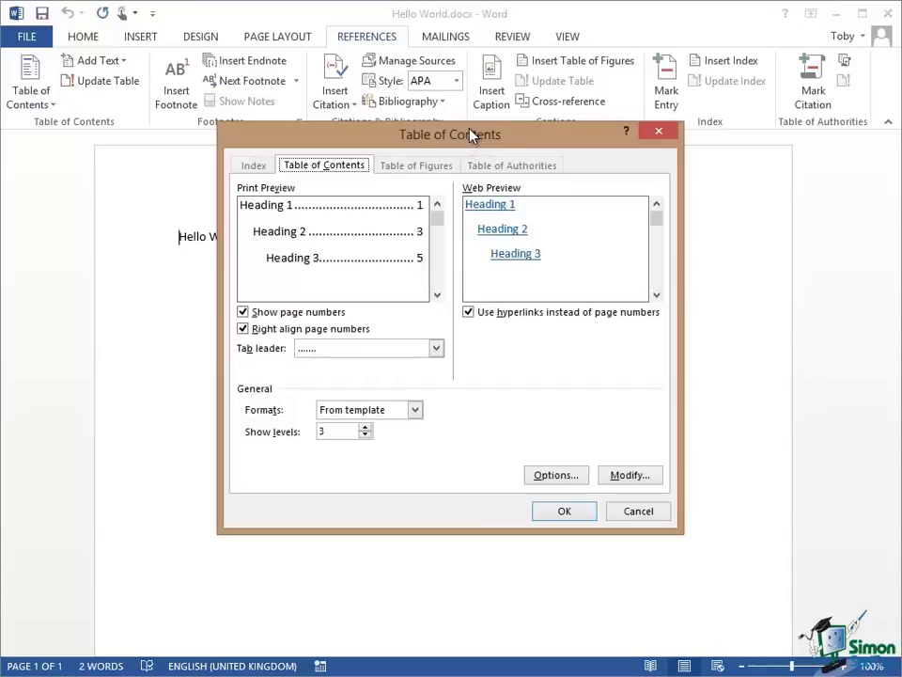
pyautogui.click(639, 513)
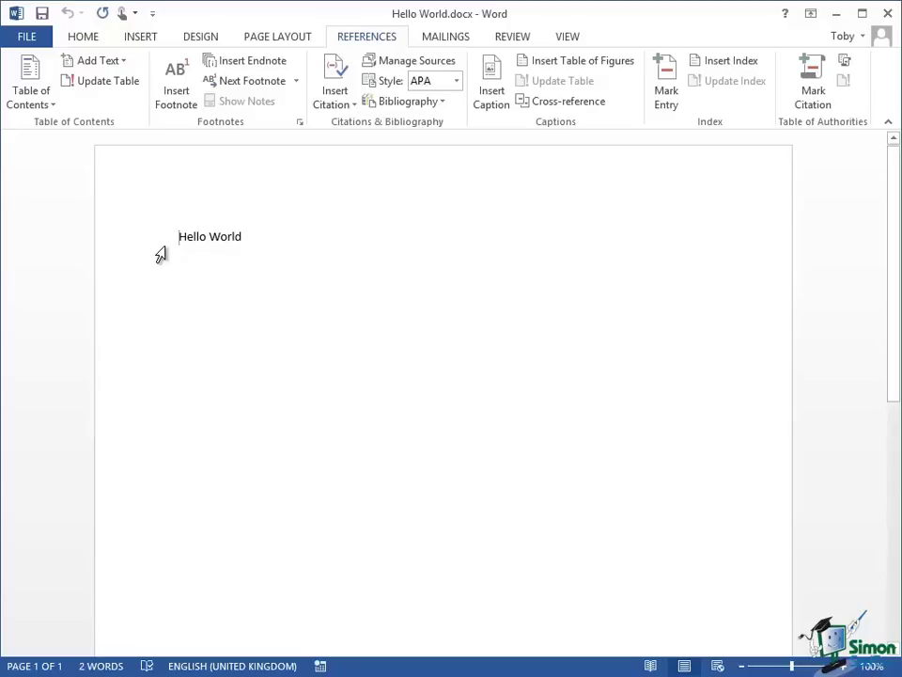
# Insert the picture 2007-07-16 Common Wombat 001.jpg before the Hello World text.
pyautogui.click(138, 38)
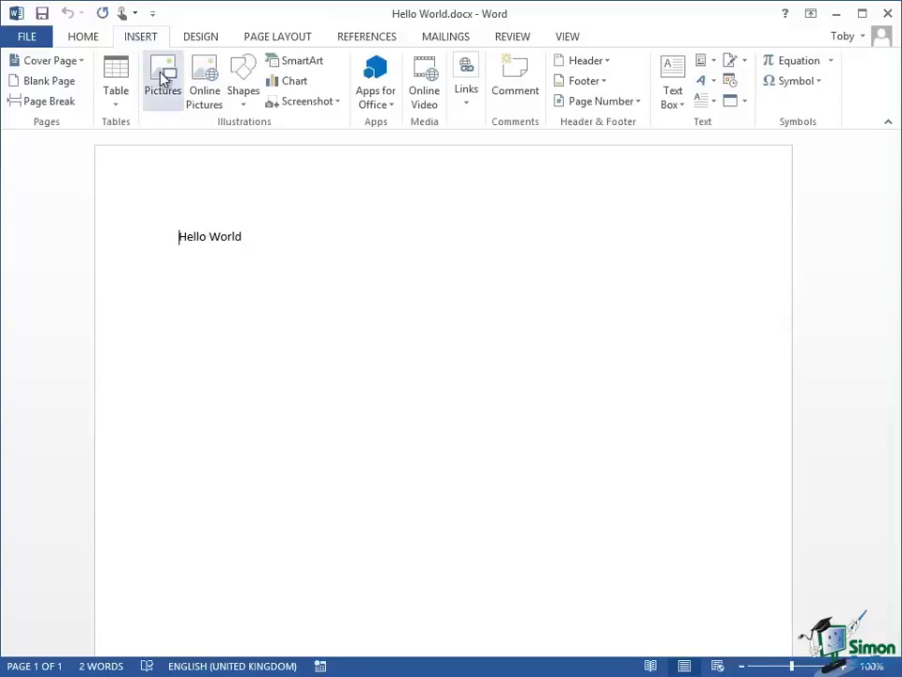
pyautogui.click(163, 81)
pyautogui.click(510, 146)
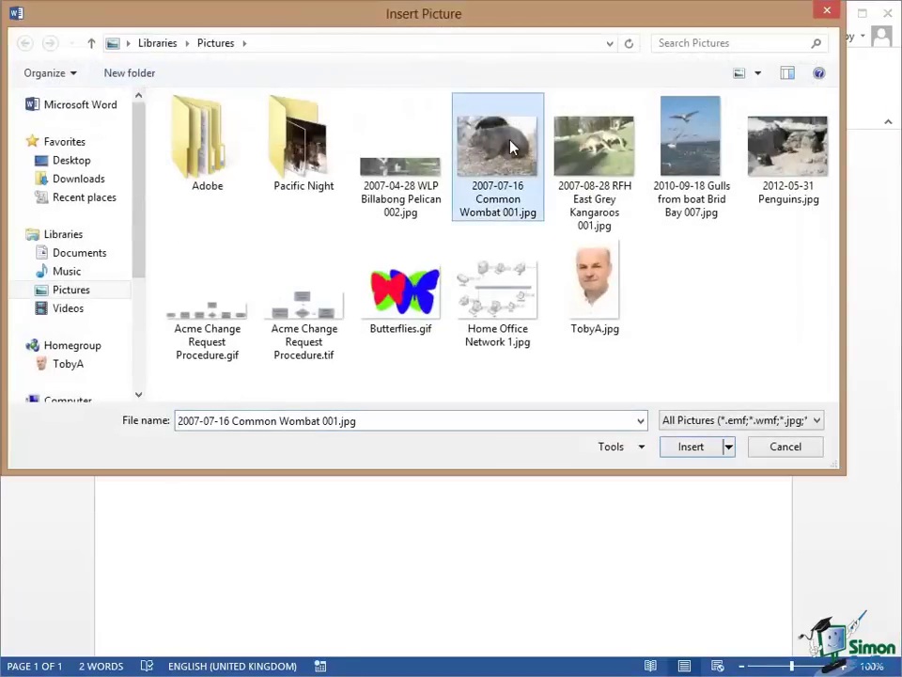
pyautogui.click(691, 448)
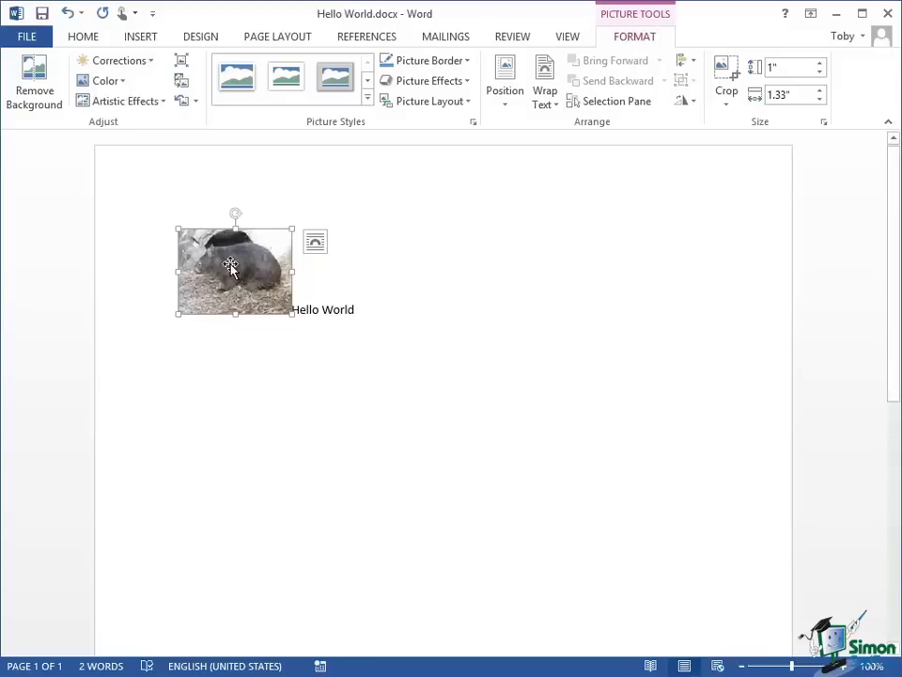
pyautogui.click(323, 309)
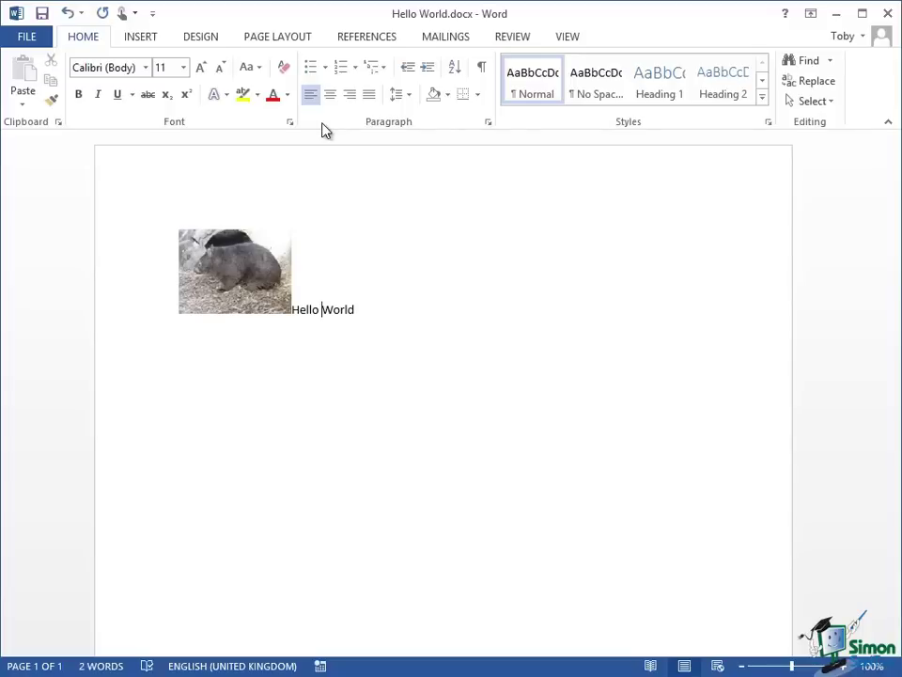
# Bring up the Paragraph settings dialog and drag it lower on the screen.
pyautogui.click(488, 123)
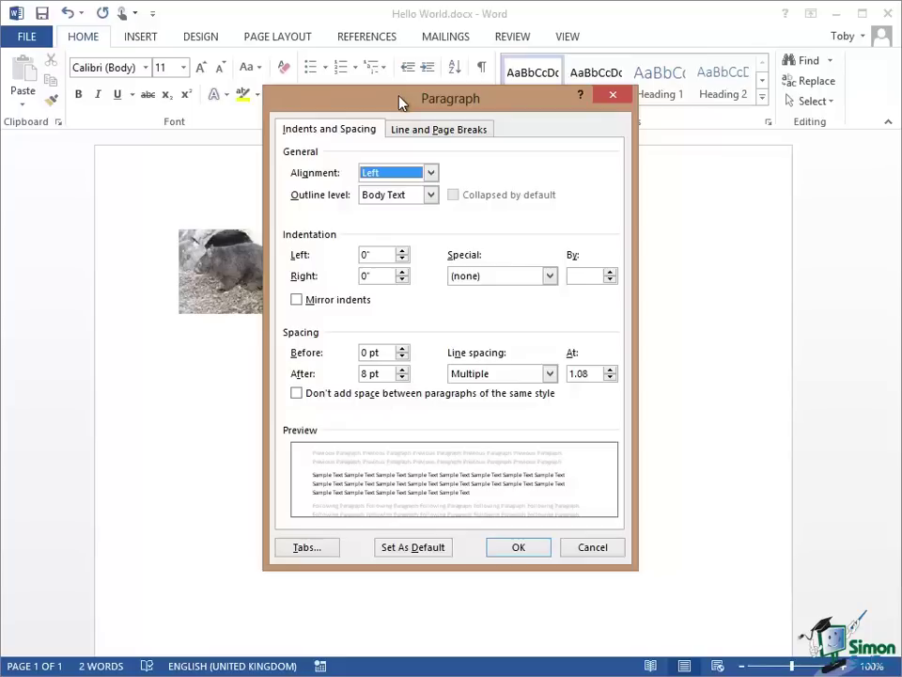
pyautogui.moveTo(396, 100); pyautogui.dragTo(381, 160)
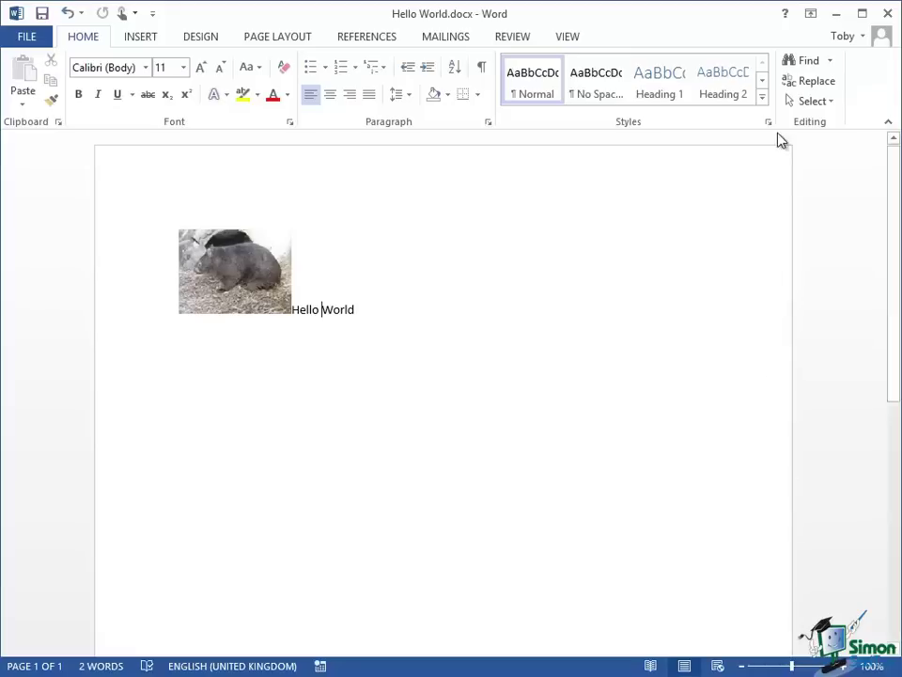
# Collapse the ribbon to tab names only and place the cursor after 'Hello World'.
pyautogui.click(890, 128)
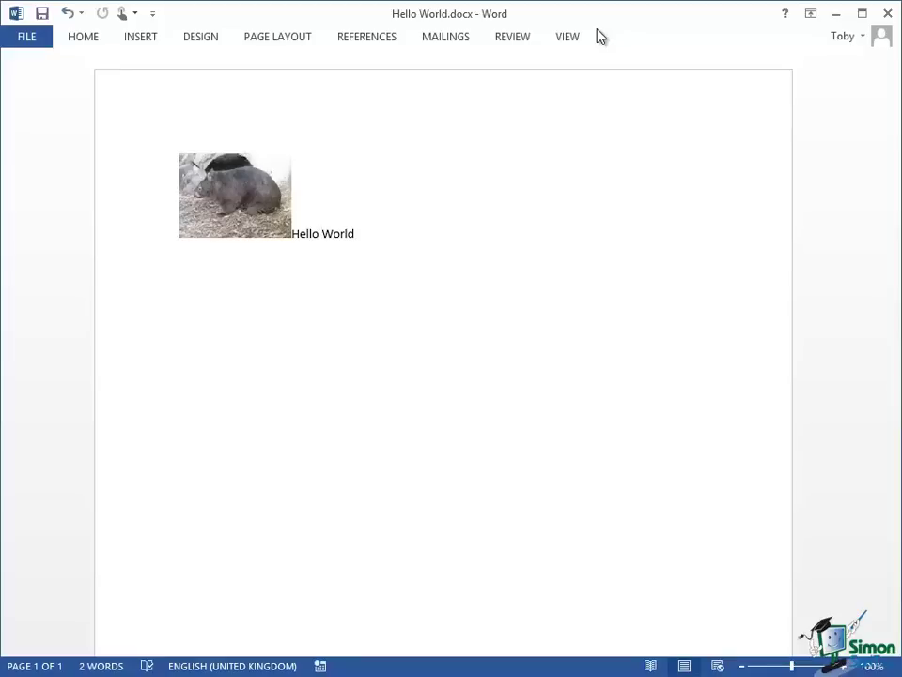
pyautogui.click(363, 232)
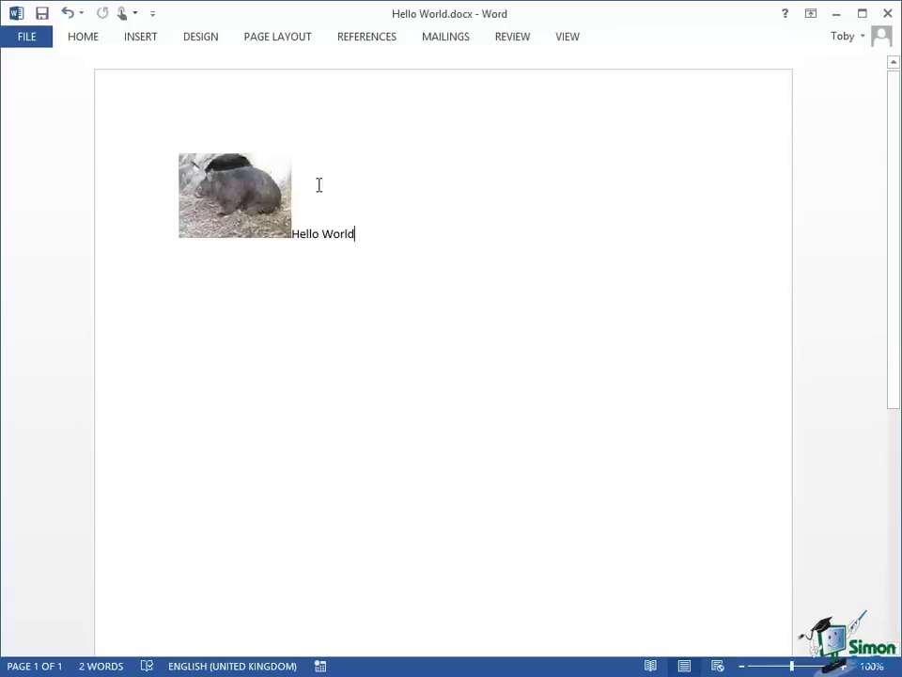
# Insert the picture 2007-08-28 RFH East Grey Kangaroos 001.jpg below the Hello World line.
pyautogui.click(144, 39)
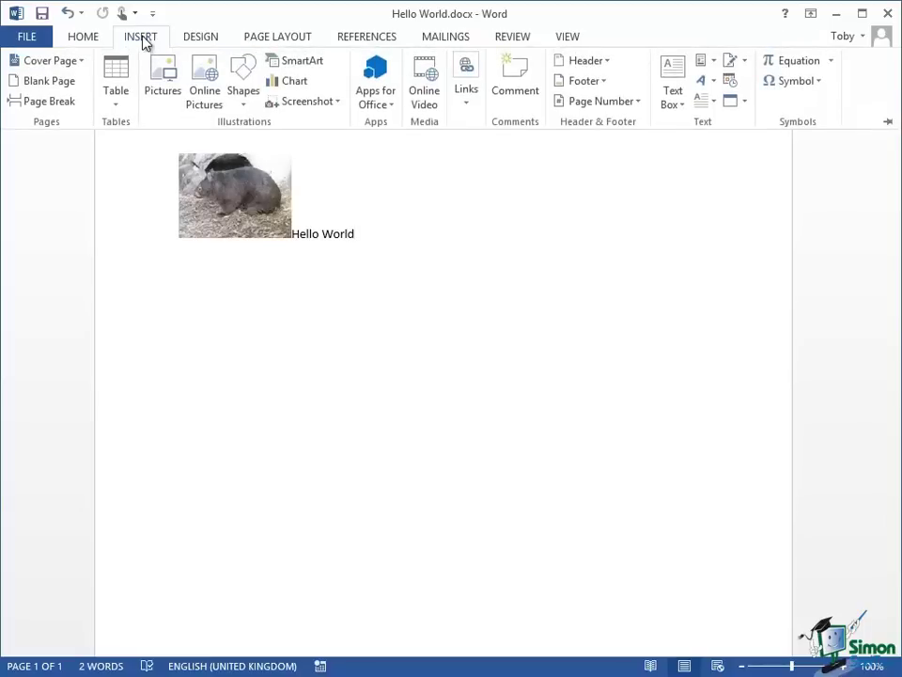
pyautogui.click(173, 81)
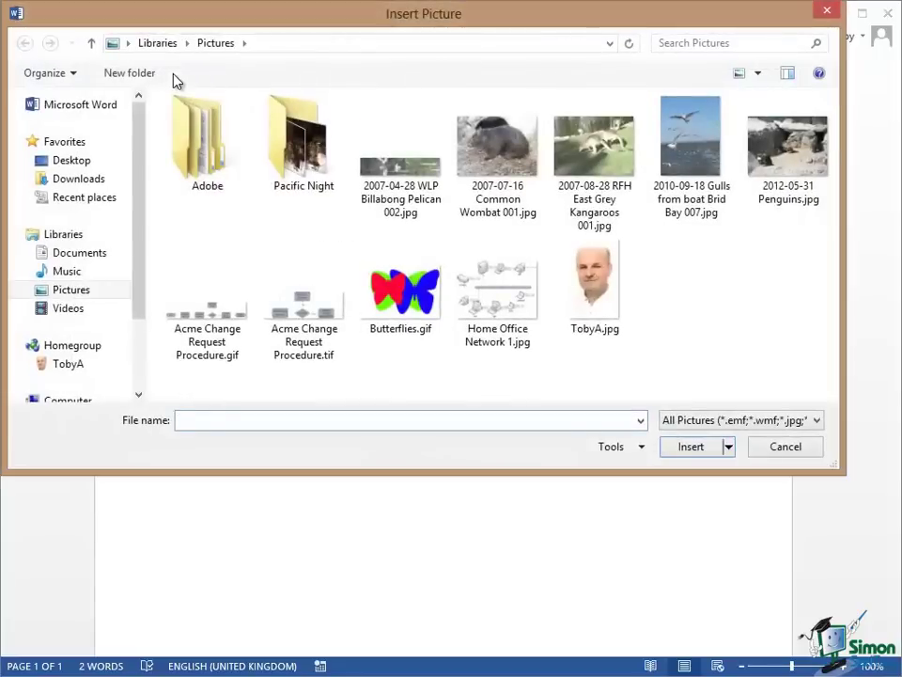
pyautogui.click(594, 174)
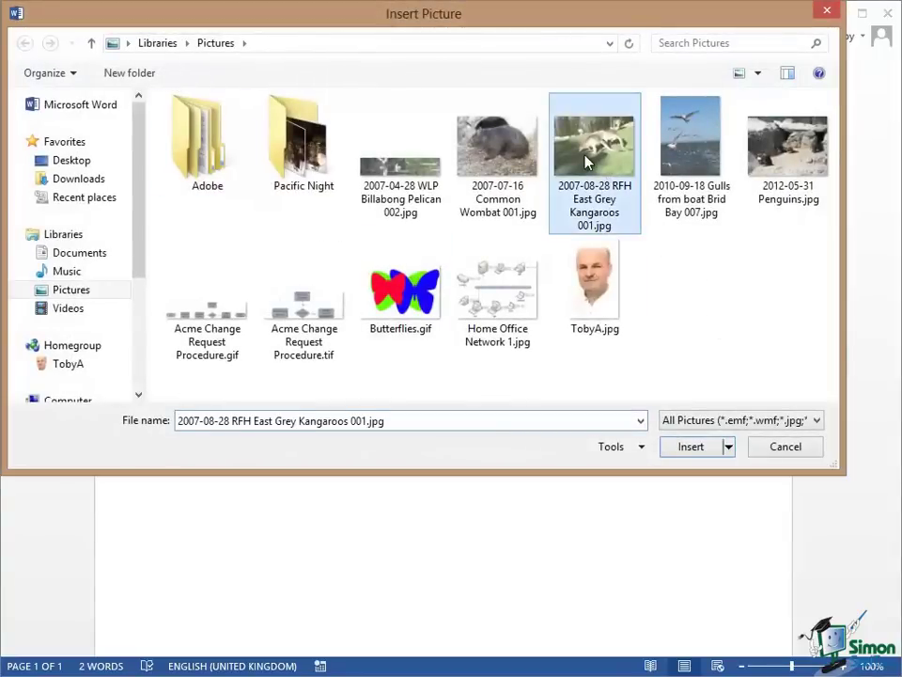
pyautogui.click(700, 450)
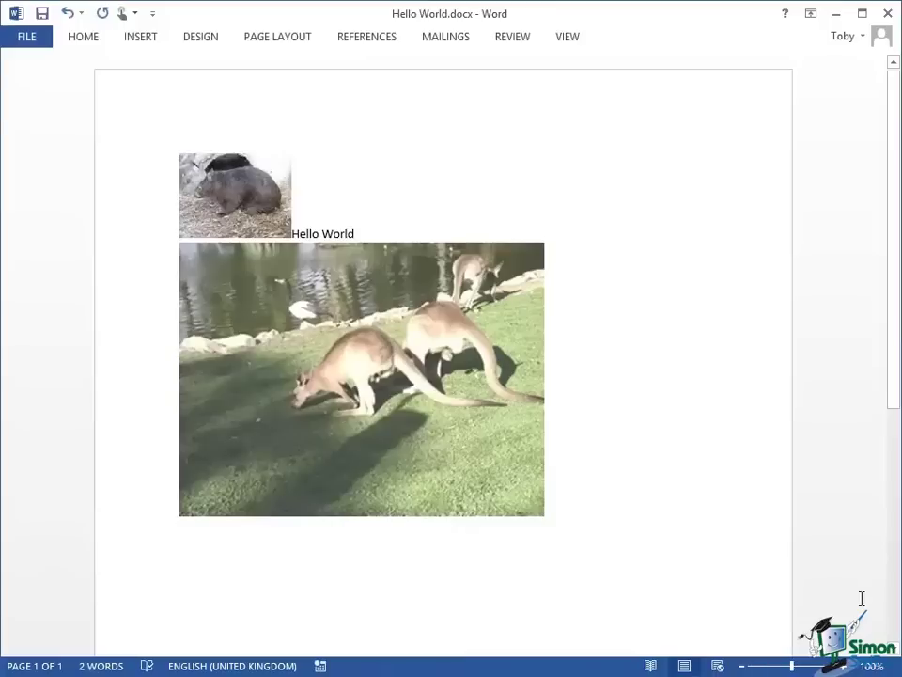
# Show the VIEW tab and pin the ribbon so it stays expanded.
pyautogui.click(568, 37)
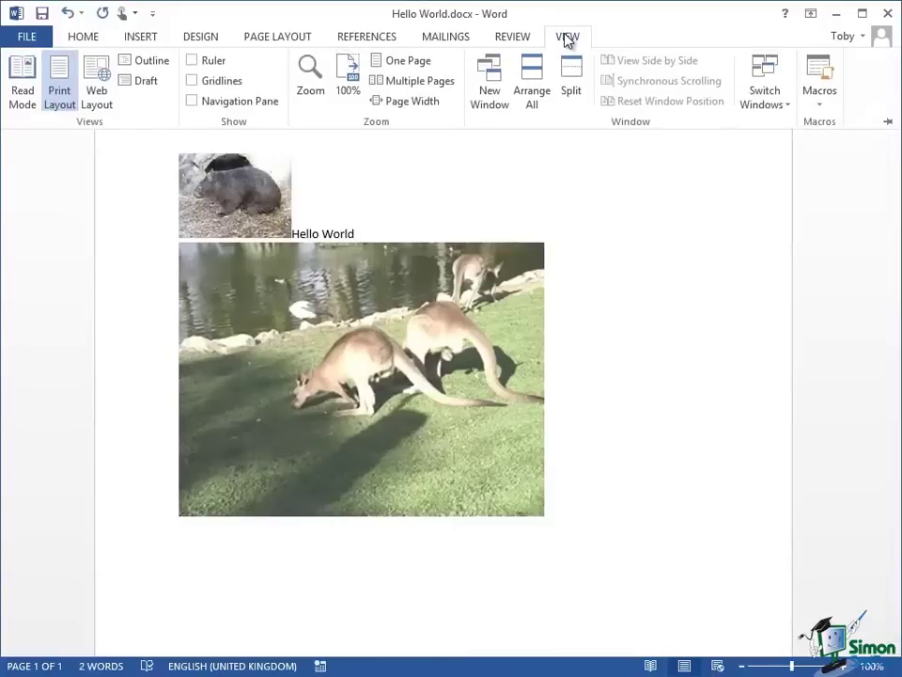
pyautogui.click(888, 125)
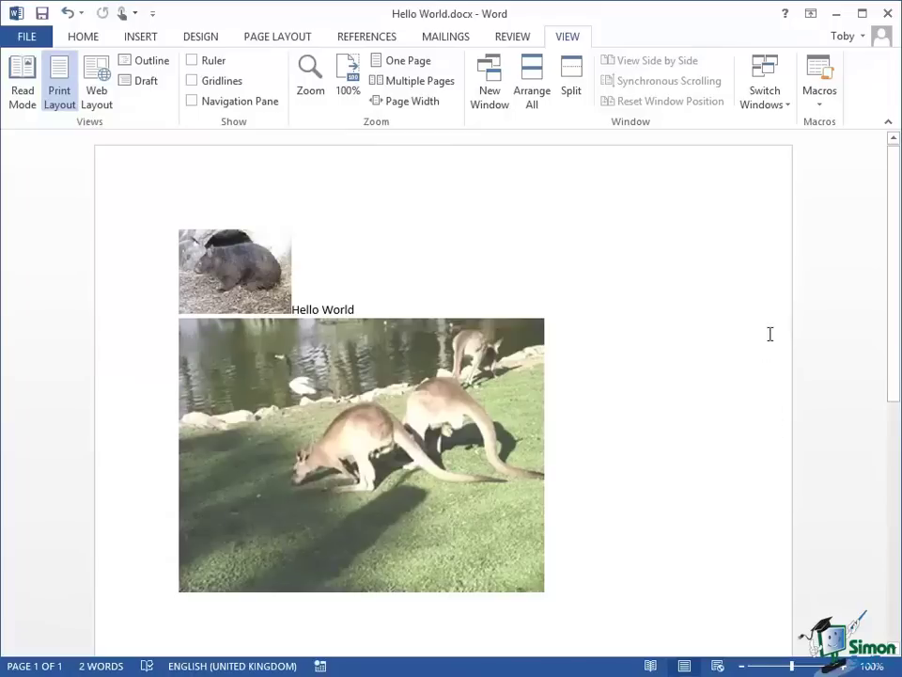
pyautogui.click(811, 14)
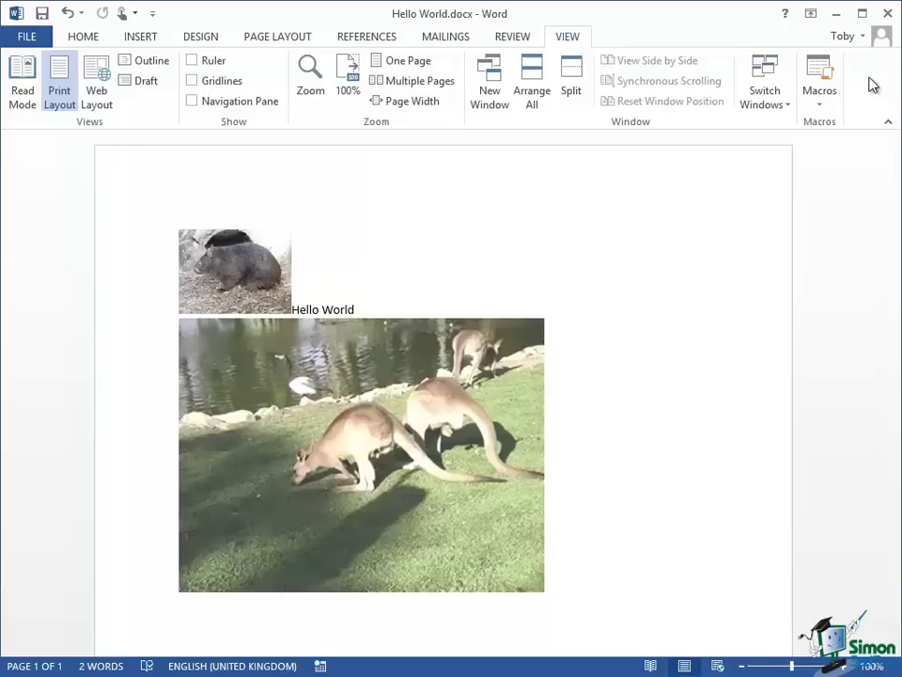
# Open Word Options on Customize Ribbon via the ribbon's right-click menu.
pyautogui.rightClick(871, 85)
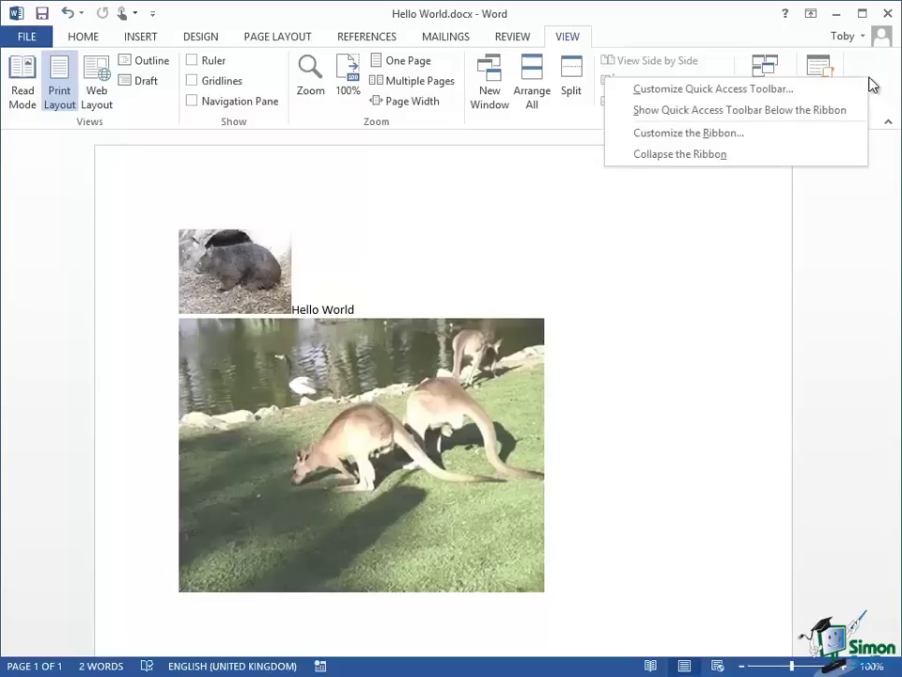
pyautogui.click(719, 137)
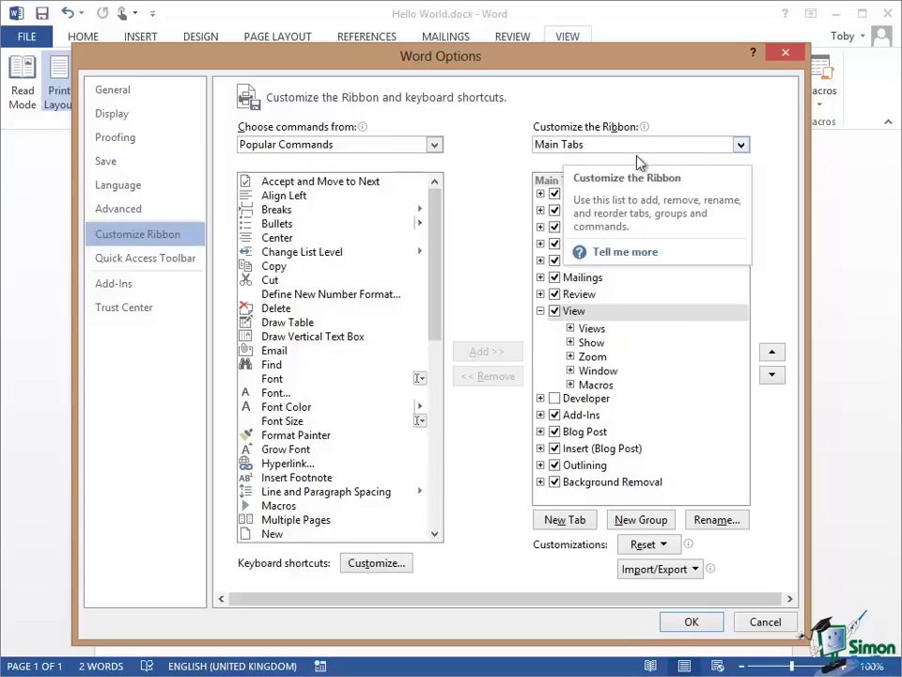
# Set the Customize the Ribbon list to All Tabs and scroll through the tool tabs.
pyautogui.click(743, 148)
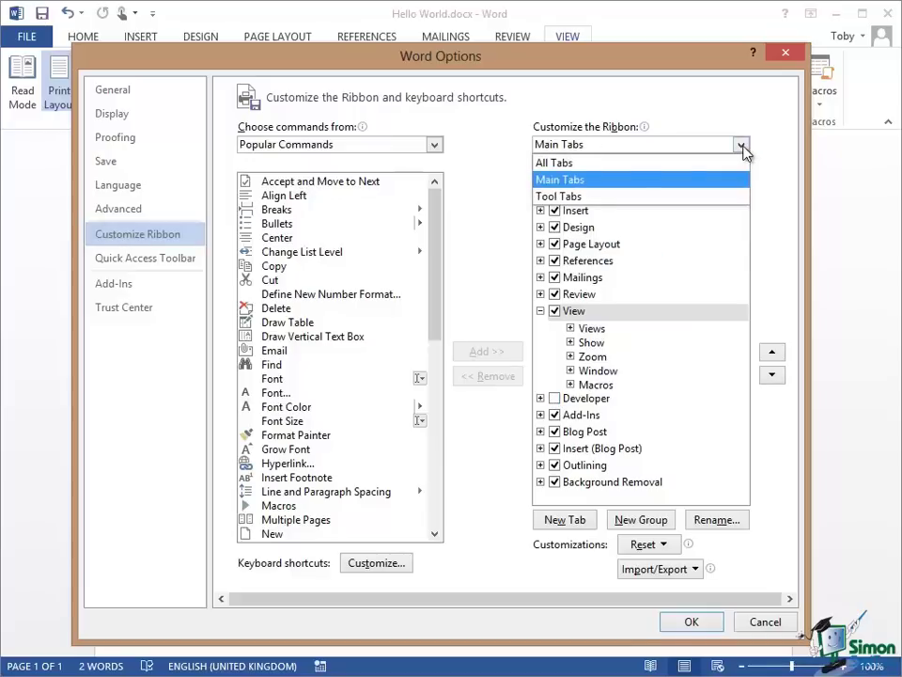
pyautogui.click(596, 162)
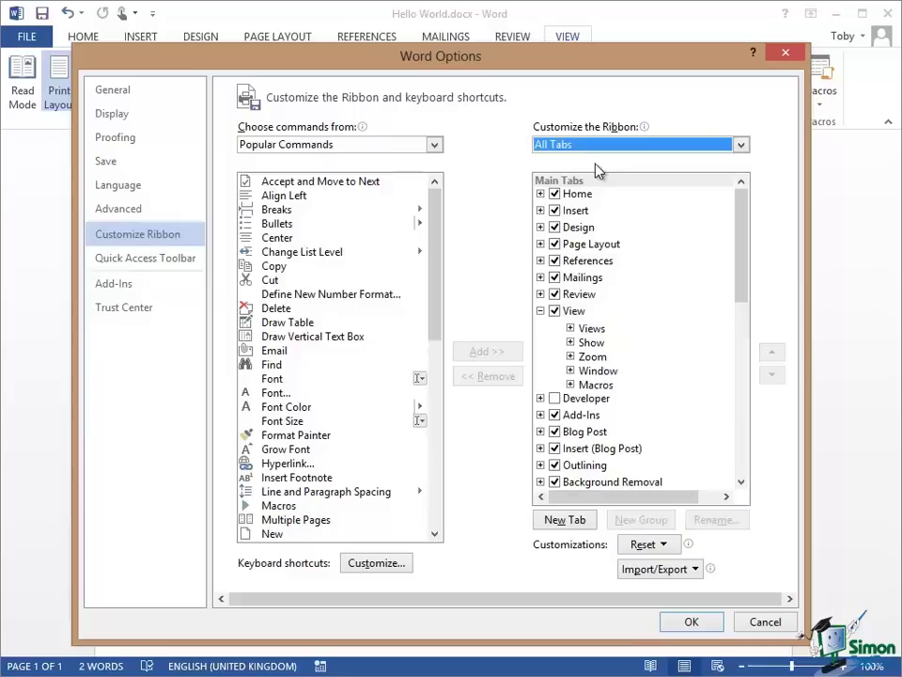
pyautogui.moveTo(742, 207); pyautogui.dragTo(749, 270)
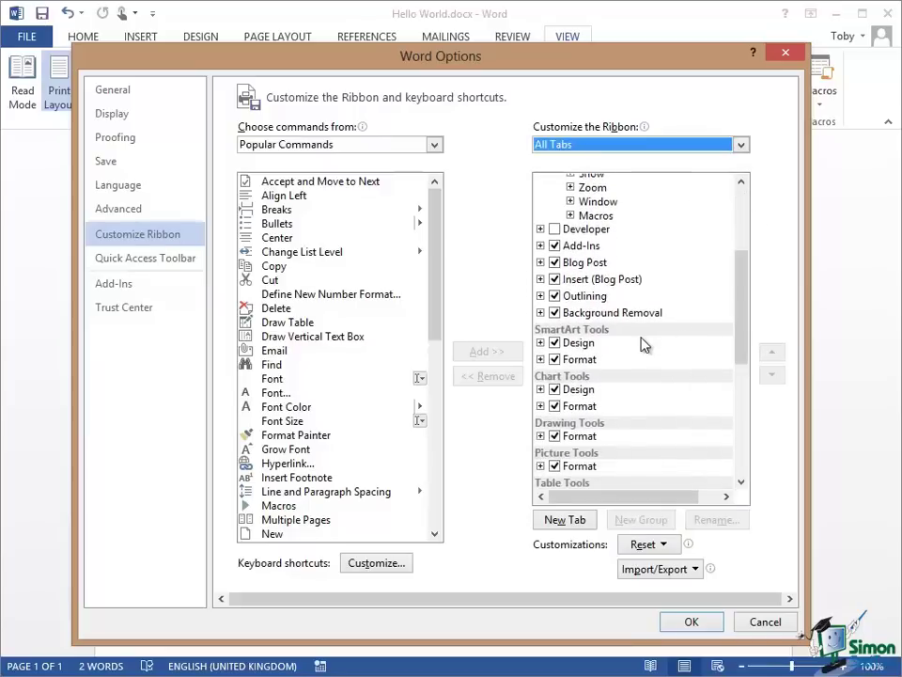